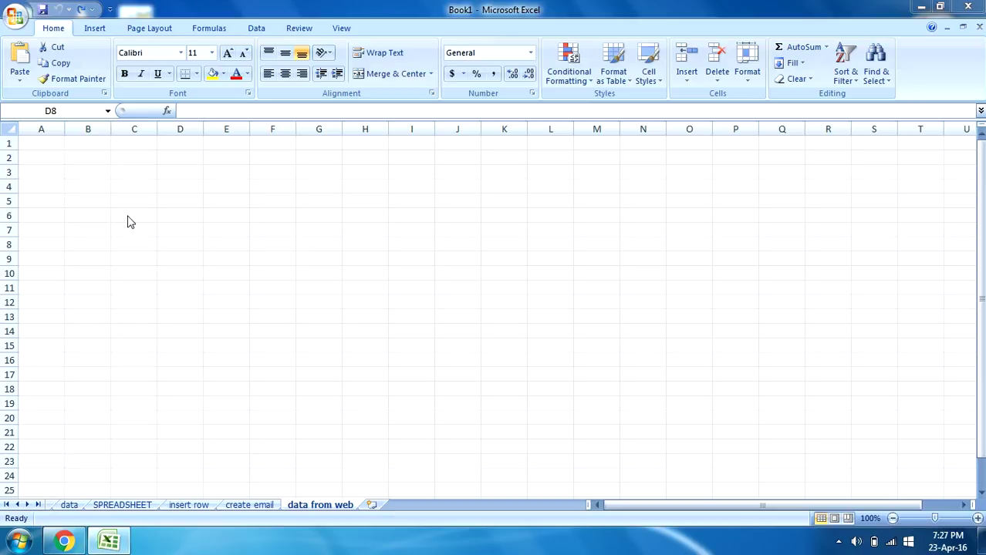
Start a new From Web query from Excel's Data tab
{"action": "left_click", "coordinate": [68, 35]}
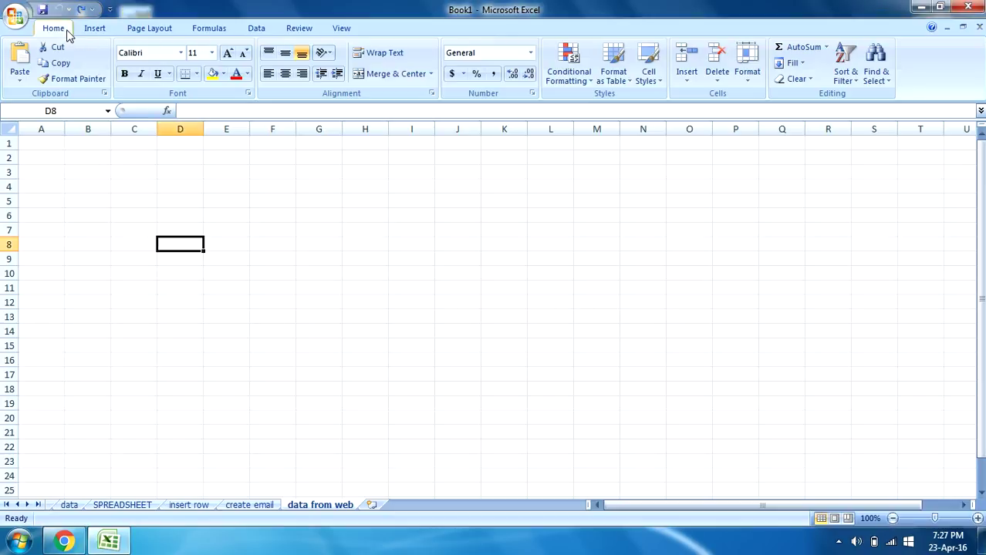
{"action": "left_click", "coordinate": [256, 31]}
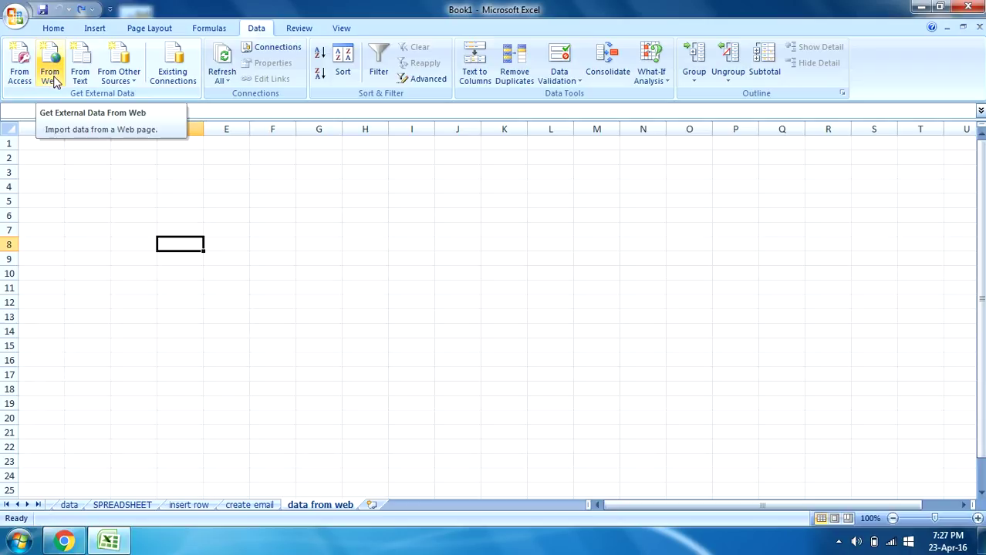
{"action": "left_click", "coordinate": [52, 80]}
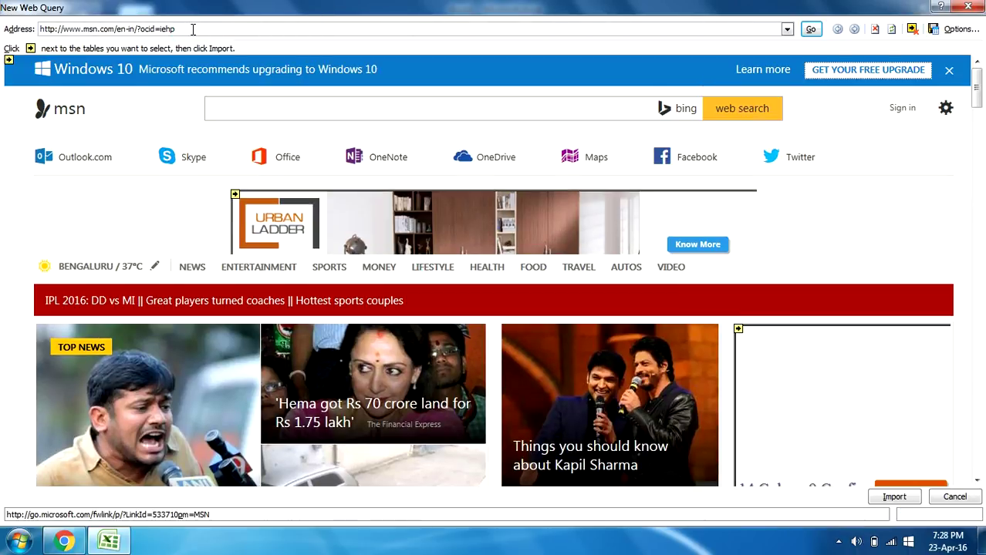
Clear the MSN address from the web query's Address box
{"action": "left_click", "coordinate": [193, 28]}
{"action": "key", "text": "BackSpace"}
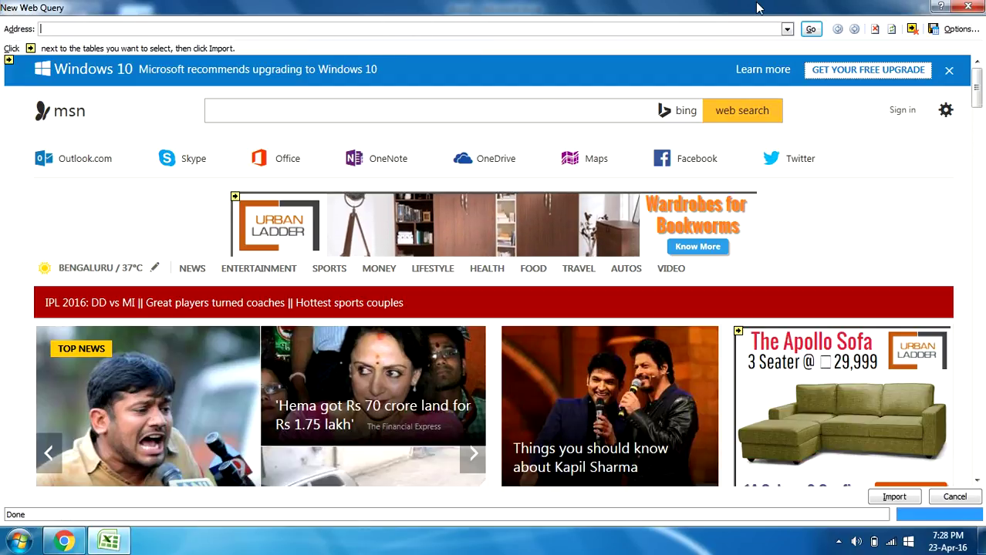
{"action": "mouse_move", "coordinate": [64, 541]}
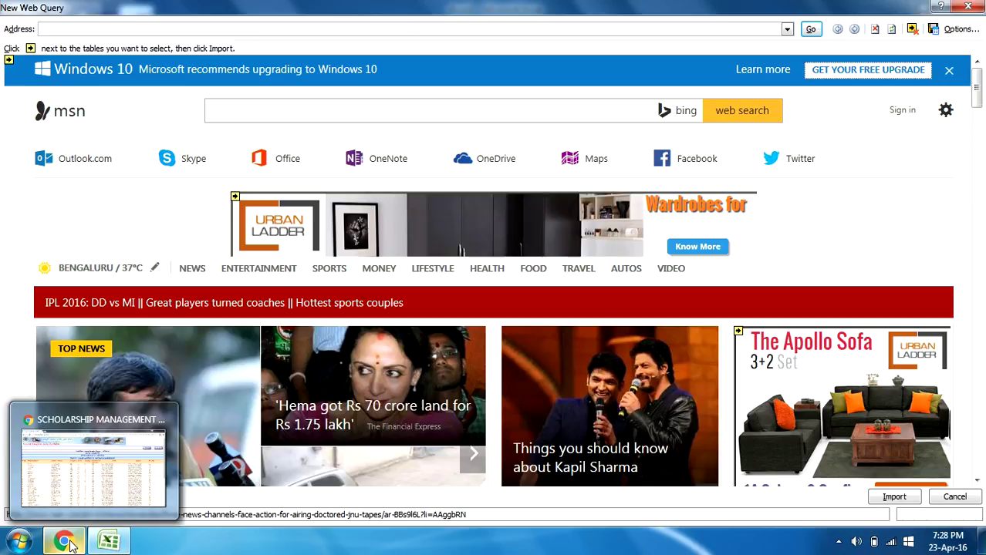
Copy the scholarship page's URL from Chrome's address bar and return to Excel
{"action": "left_click", "coordinate": [93, 467]}
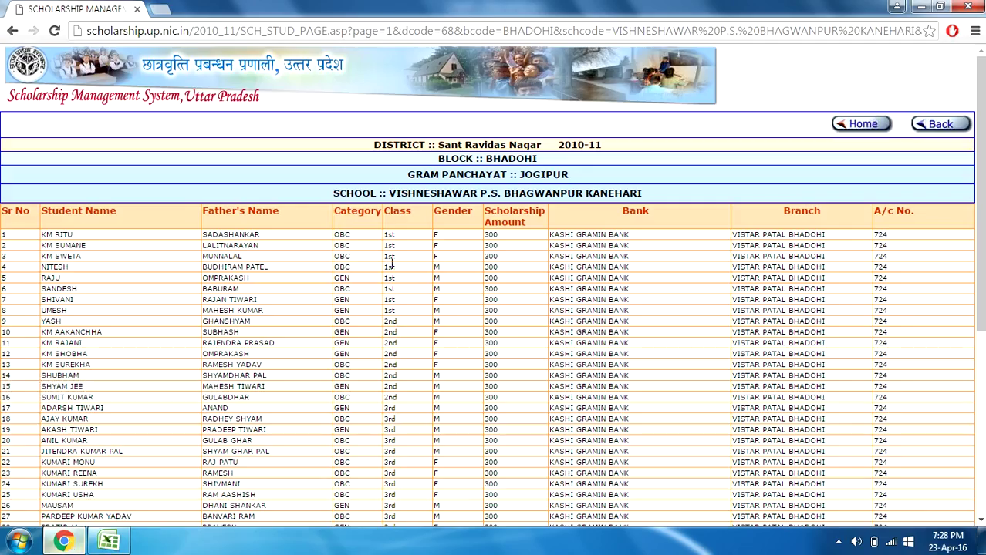
{"action": "left_click", "coordinate": [157, 34]}
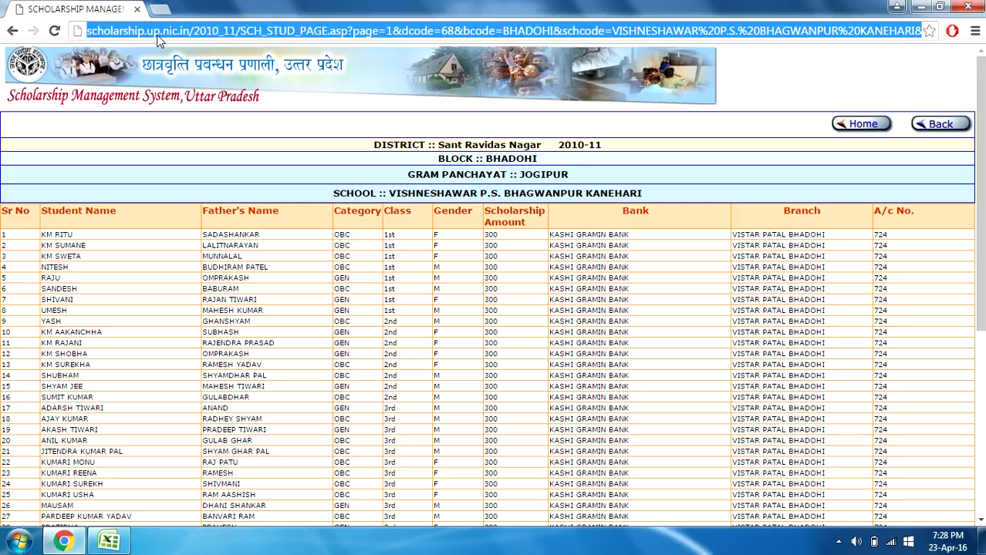
{"action": "left_click", "coordinate": [896, 6]}
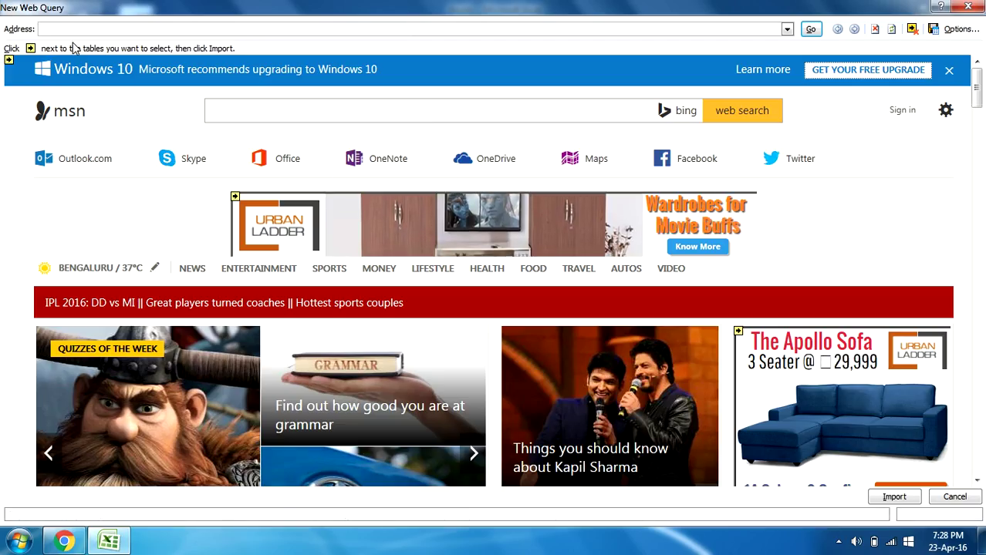
Paste the scholarship page URL into the web query and load the page
{"action": "type", "text": "http://scholarship.up.nic.in/2010_11/SCH_STUD_PAGE.asp?page=1&dcode=68&bcode=BHADOHI&schcode=VISHNESHAWAR%20P.S.%20BHAGWANPUR%20KANEHARI&gp=JOGIPUR&cat=0"}
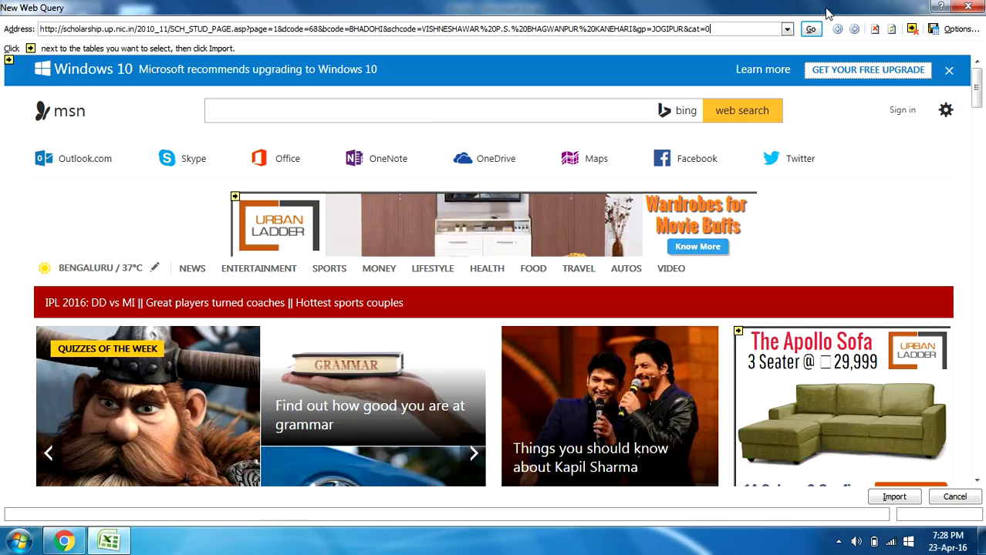
{"action": "left_click", "coordinate": [815, 30]}
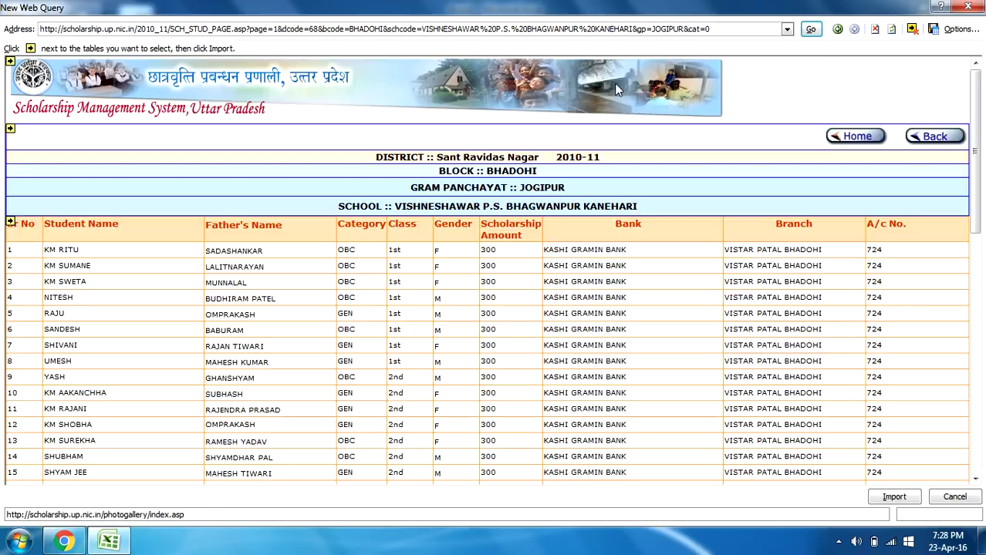
{"action": "left_click_drag", "start_coordinate": [975, 133], "coordinate": [975, 170]}
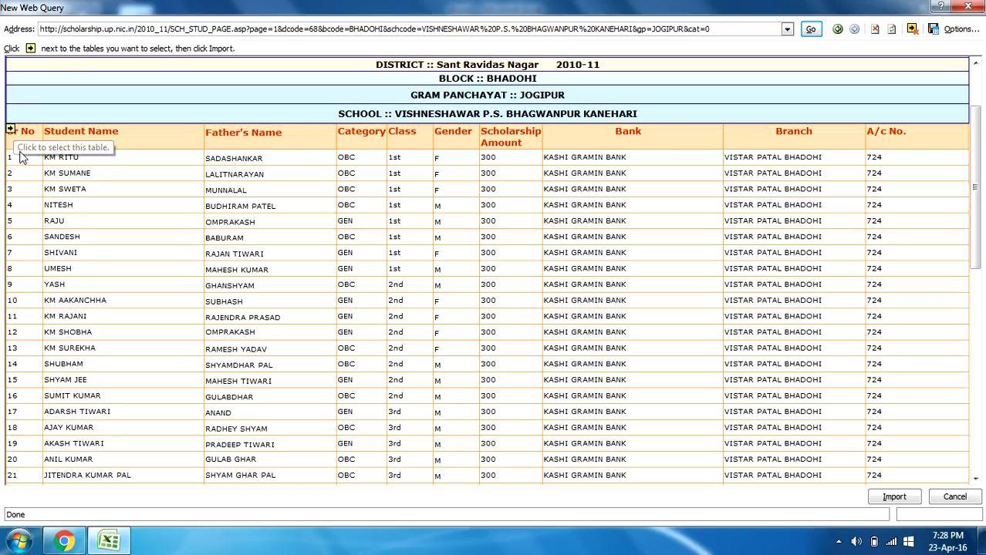
{"action": "left_click", "coordinate": [11, 131]}
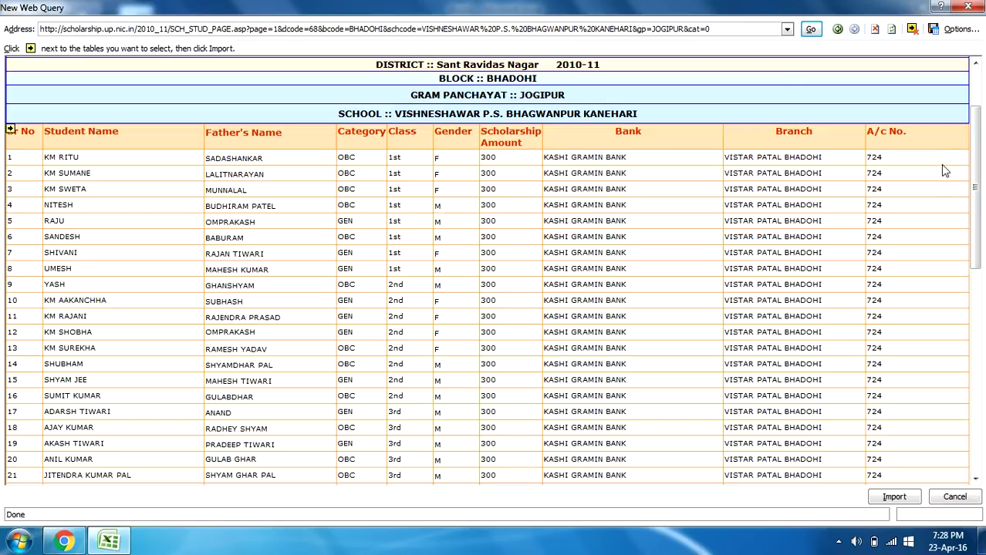
{"action": "left_click_drag", "start_coordinate": [974, 166], "coordinate": [975, 128]}
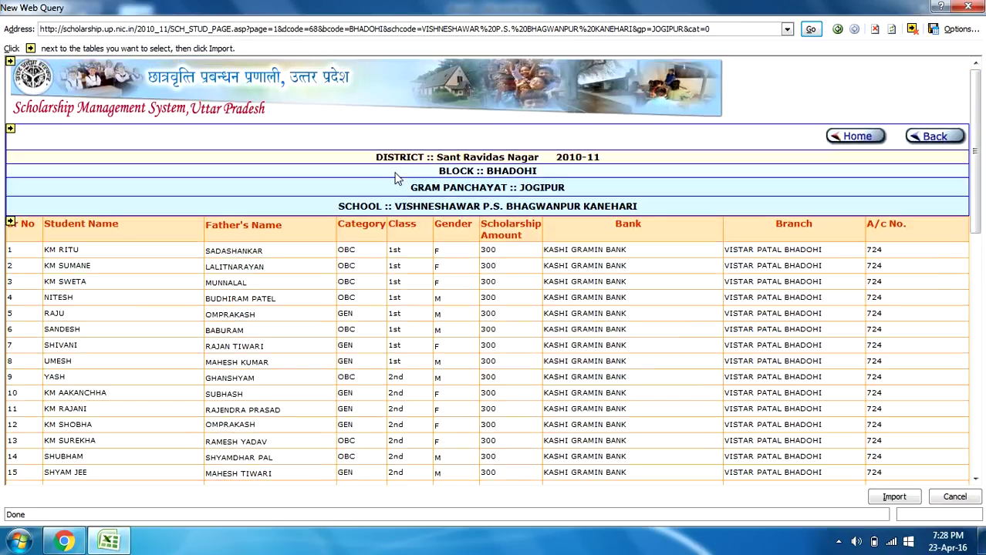
Mark the scholarship student table with a green check for import
{"action": "left_click", "coordinate": [10, 63]}
{"action": "left_click", "coordinate": [10, 223]}
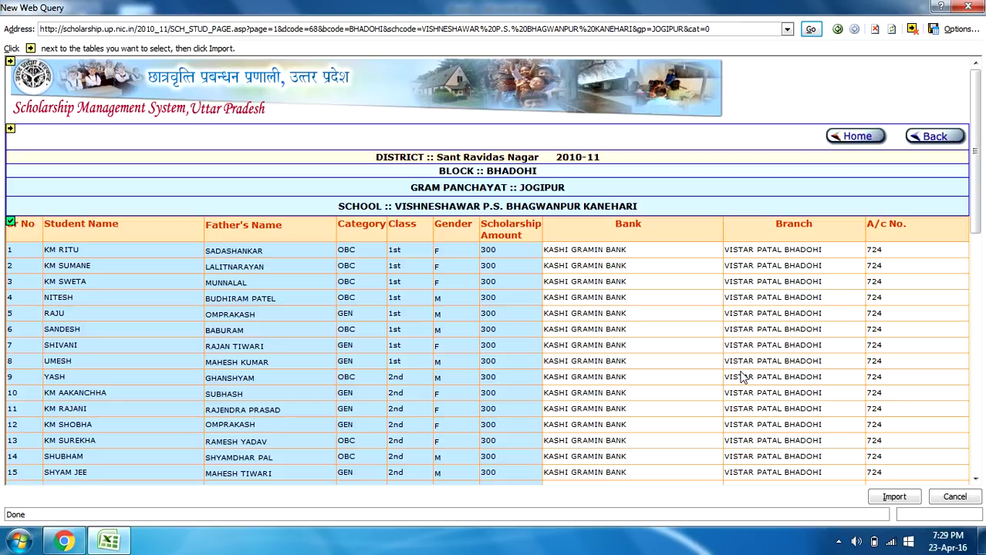
Import the marked table into the 'data from web' sheet starting at cell A1
{"action": "left_click", "coordinate": [891, 501]}
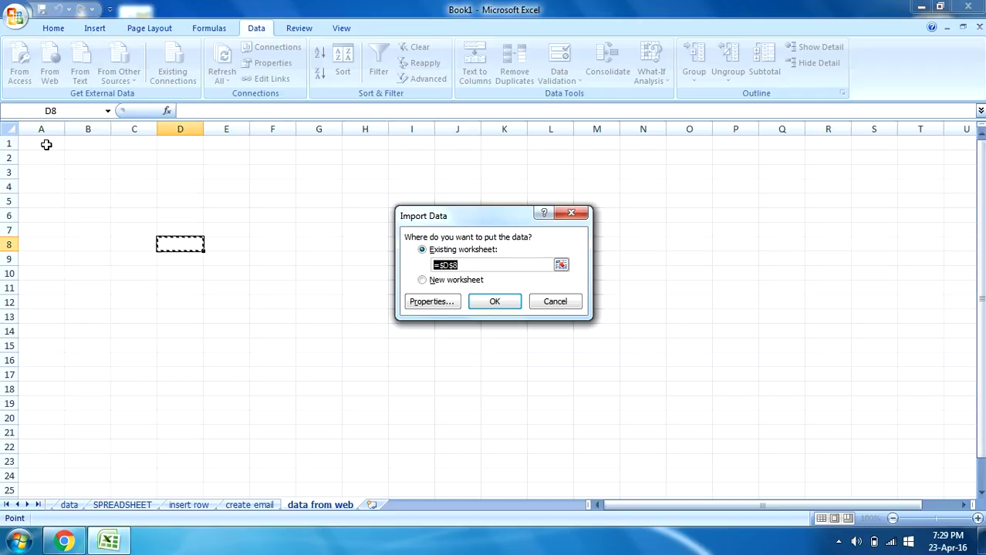
{"action": "left_click", "coordinate": [46, 144]}
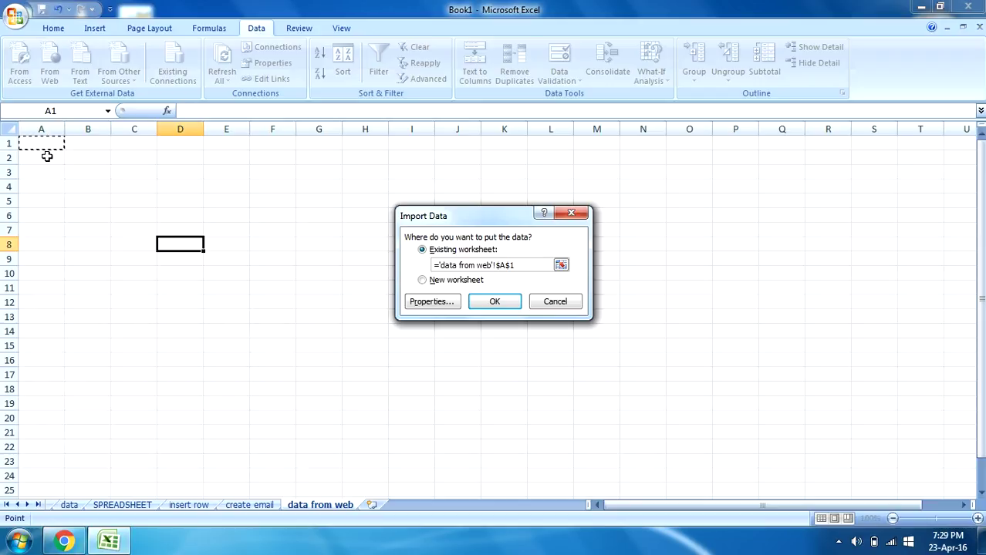
{"action": "left_click", "coordinate": [491, 303]}
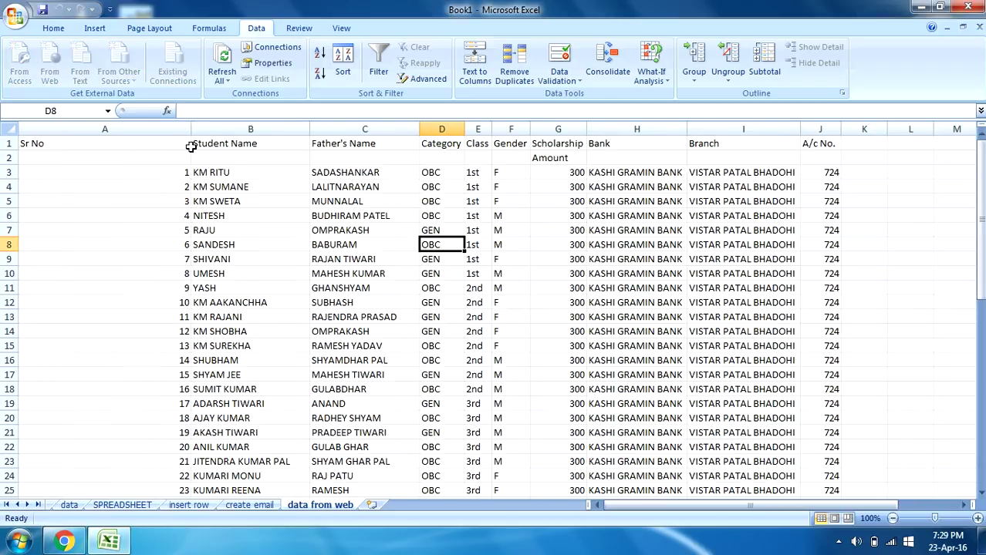
Review the imported student table, Sr No through A/c No, on the sheet
{"action": "left_click", "coordinate": [193, 129]}
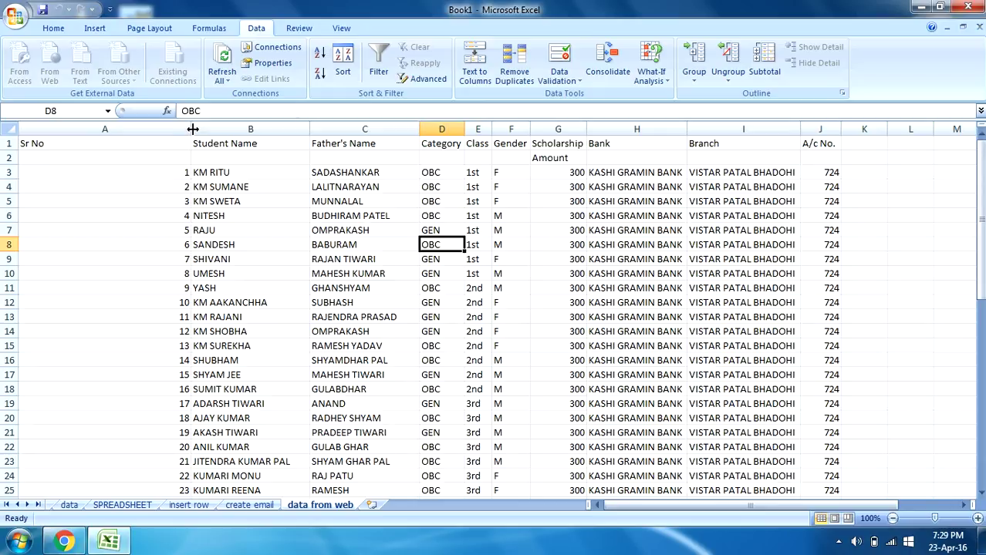
{"action": "mouse_move", "coordinate": [981, 223]}
{"action": "left_mouse_down"}
{"action": "mouse_move", "coordinate": [981, 347]}
{"action": "mouse_move", "coordinate": [981, 209]}
{"action": "left_mouse_up"}
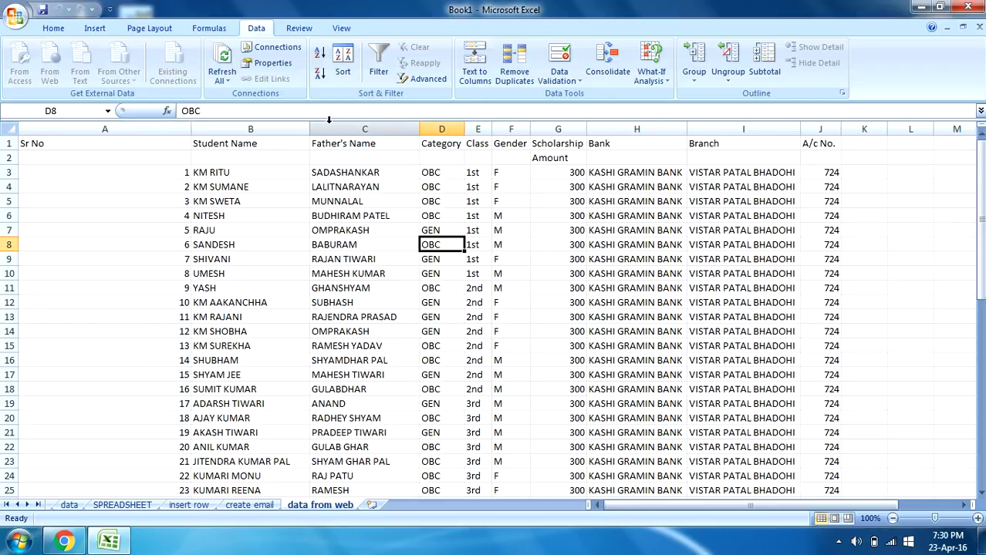
{"action": "mouse_move", "coordinate": [78, 150]}
{"action": "left_mouse_down"}
{"action": "mouse_move", "coordinate": [431, 156]}
{"action": "mouse_move", "coordinate": [530, 139]}
{"action": "left_mouse_up"}
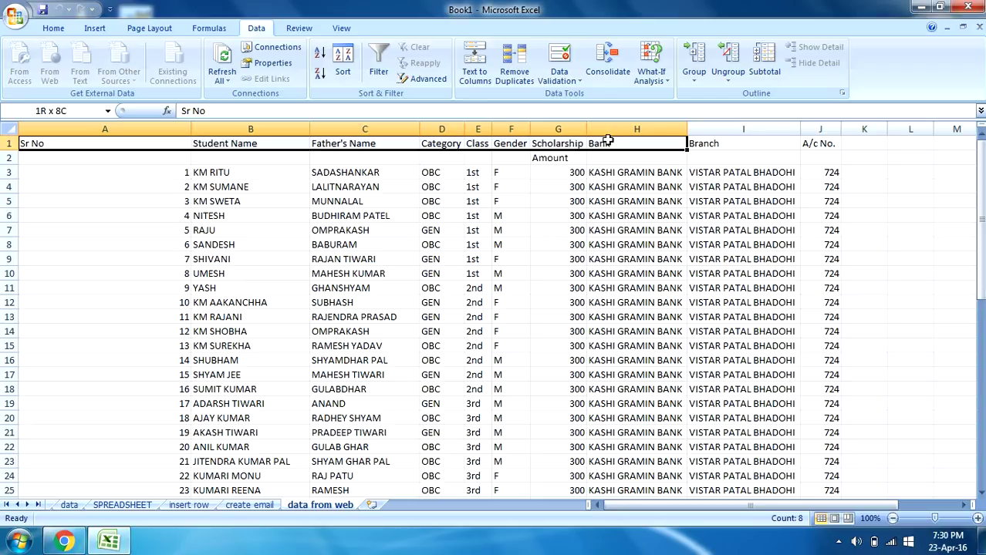
{"action": "left_click_drag", "start_coordinate": [530, 139], "coordinate": [760, 133]}
{"action": "left_click", "coordinate": [76, 168]}
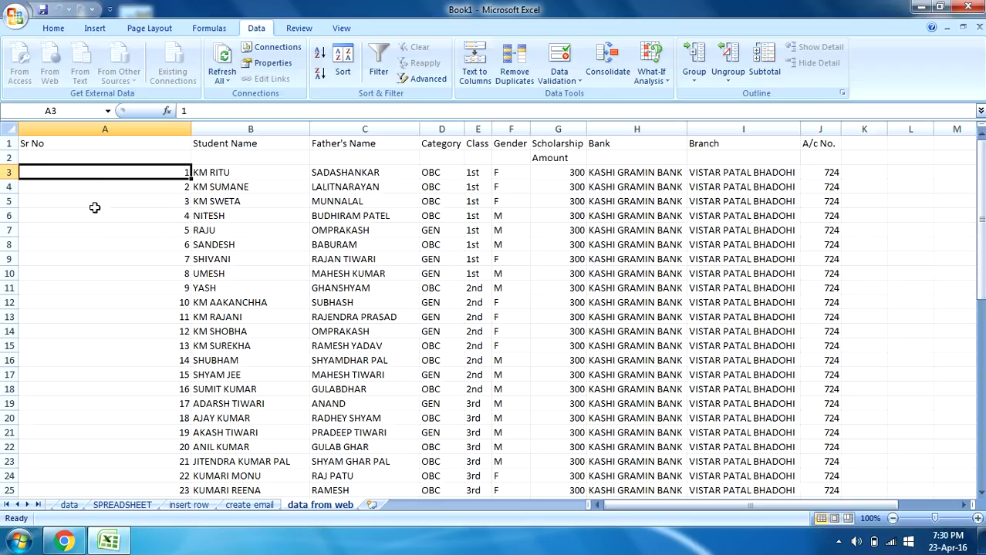
{"action": "left_click", "coordinate": [117, 157]}
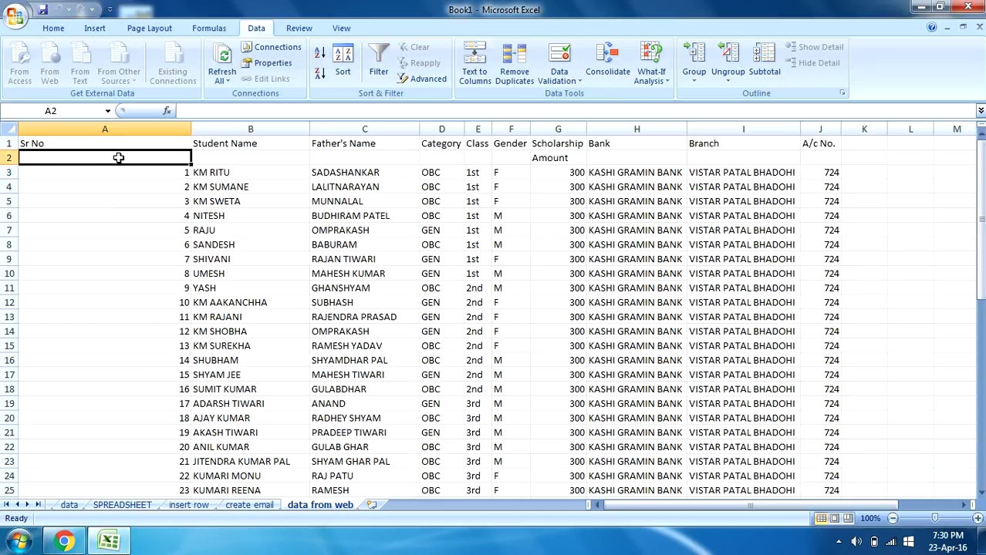
{"action": "left_click", "coordinate": [224, 159]}
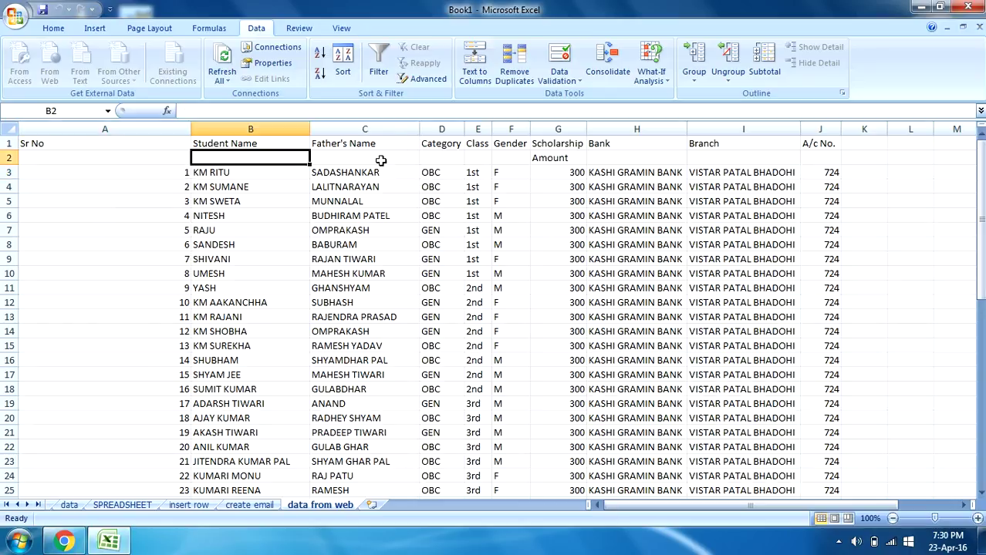